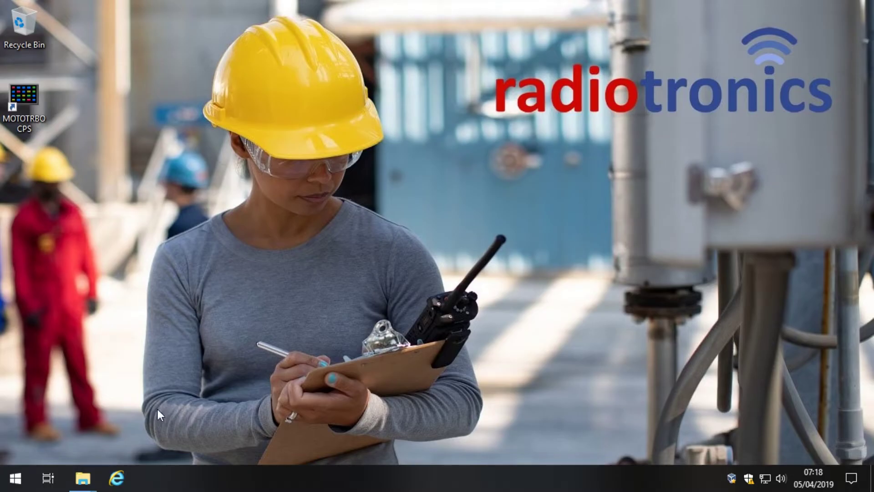
# - Search the Start menu for 'device manager' and launch Device Manager
pyautogui.click(18, 483)
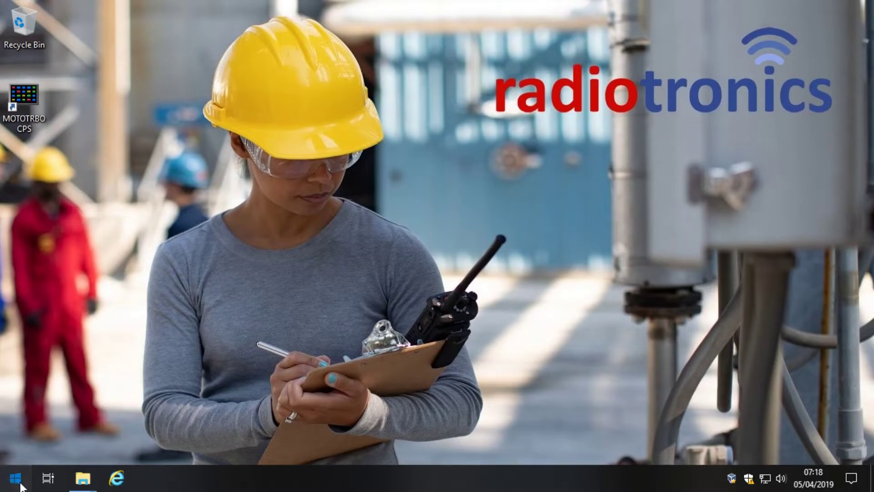
pyautogui.write('device manager')
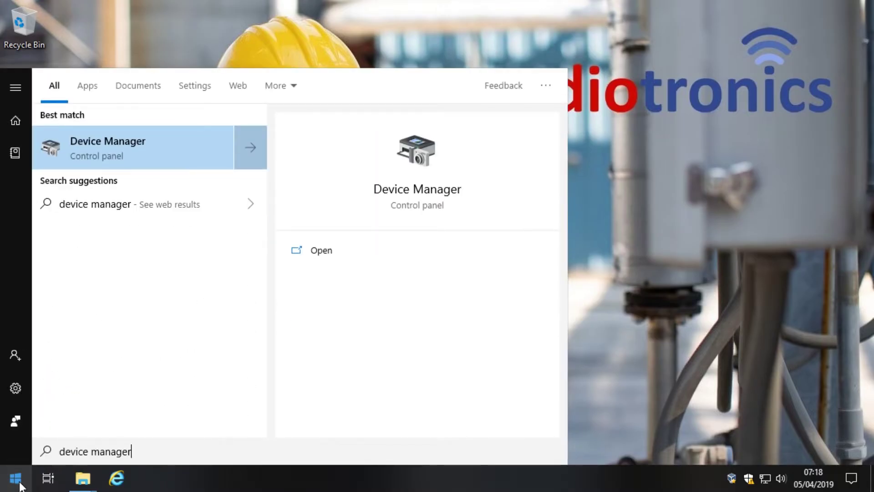
pyautogui.click(162, 146)
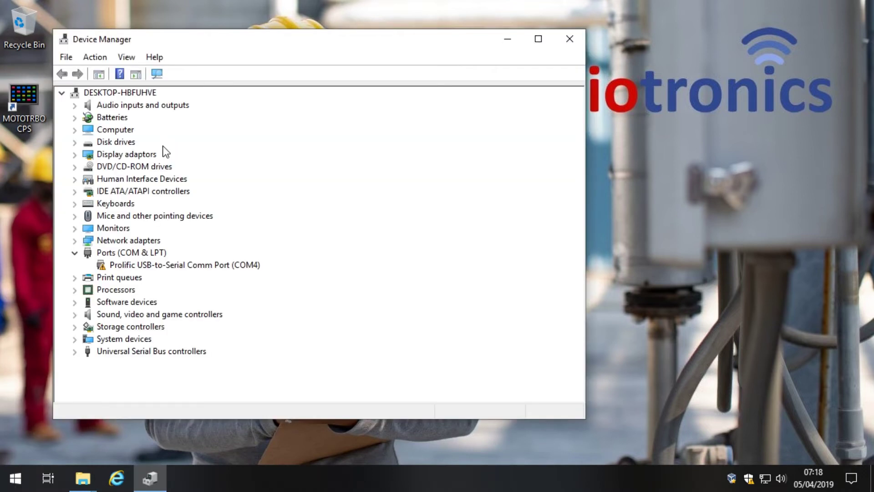
# - Open properties for the Prolific USB-to-Serial Comm Port (COM4) under Ports
pyautogui.click(210, 266)
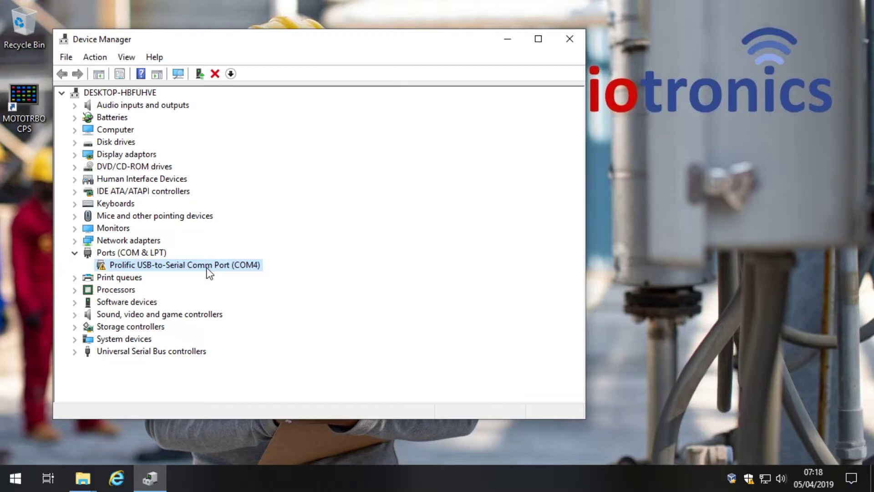
pyautogui.rightClick(209, 273)
pyautogui.click(209, 265)
pyautogui.rightClick(130, 268)
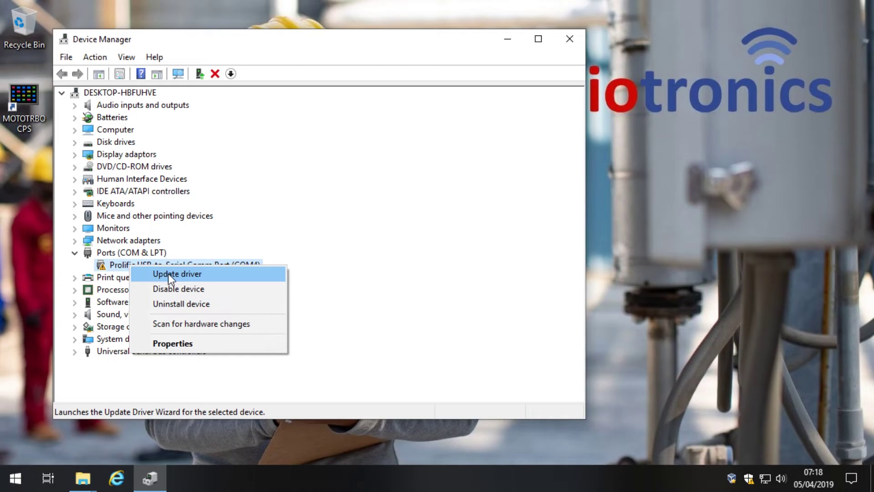
pyautogui.click(191, 344)
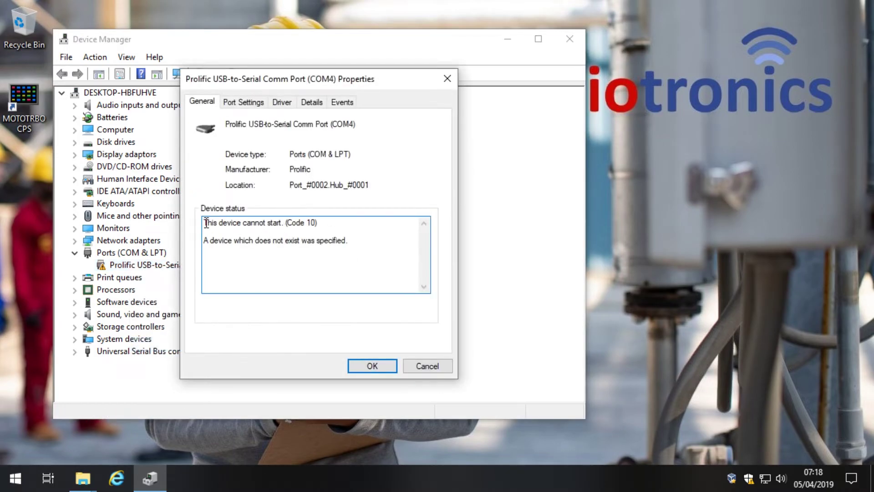
pyautogui.moveTo(204, 222); pyautogui.dragTo(283, 222)
pyautogui.click(283, 222)
pyautogui.click(316, 222)
pyautogui.click(284, 222)
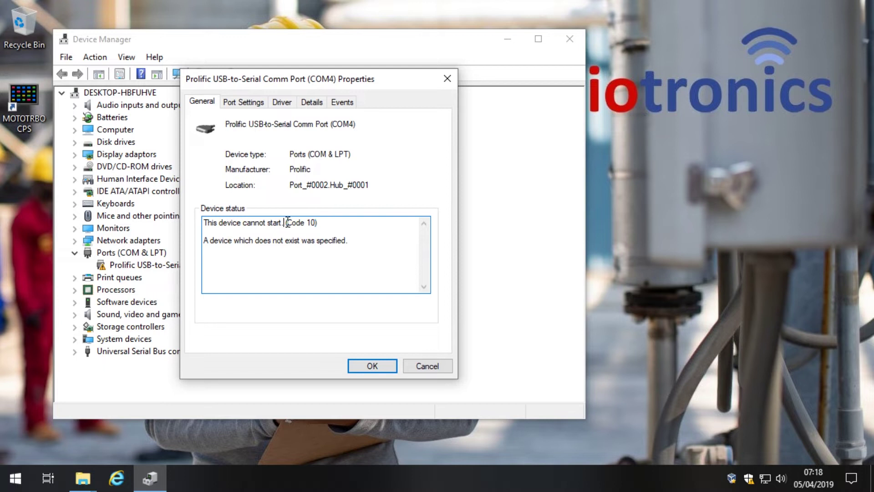
pyautogui.click(330, 223)
pyautogui.click(280, 103)
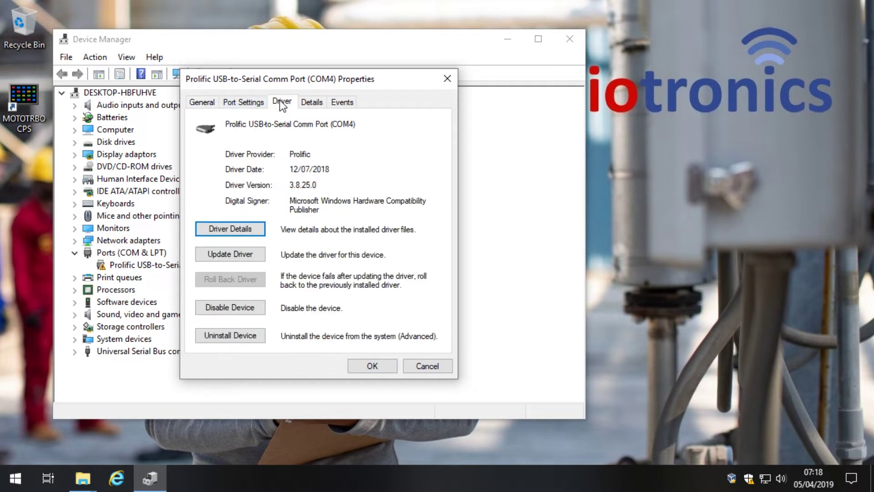
pyautogui.moveTo(291, 169)
pyautogui.mouseDown()
pyautogui.moveTo(332, 170)
pyautogui.moveTo(312, 173)
pyautogui.moveTo(313, 185)
pyautogui.moveTo(291, 185)
pyautogui.mouseUp()
pyautogui.click(312, 174)
pyautogui.click(311, 174)
pyautogui.click(303, 185)
pyautogui.click(385, 367)
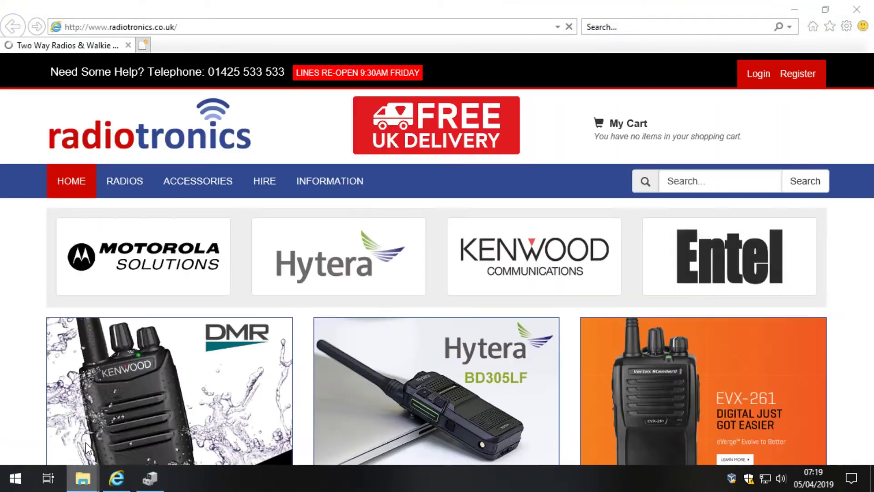
# - Close all File Explorer windows and load the miklor.com Cables & Drivers favourite
pyautogui.rightClick(82, 478)
pyautogui.click(105, 449)
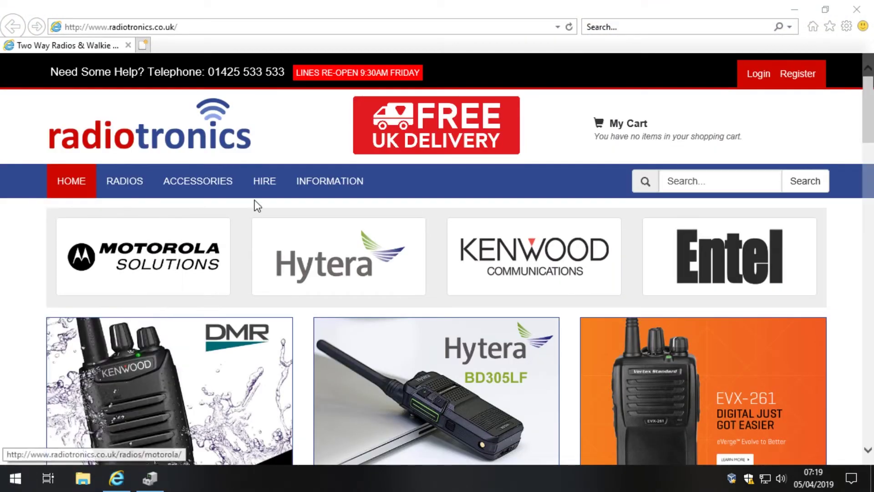
pyautogui.click(829, 27)
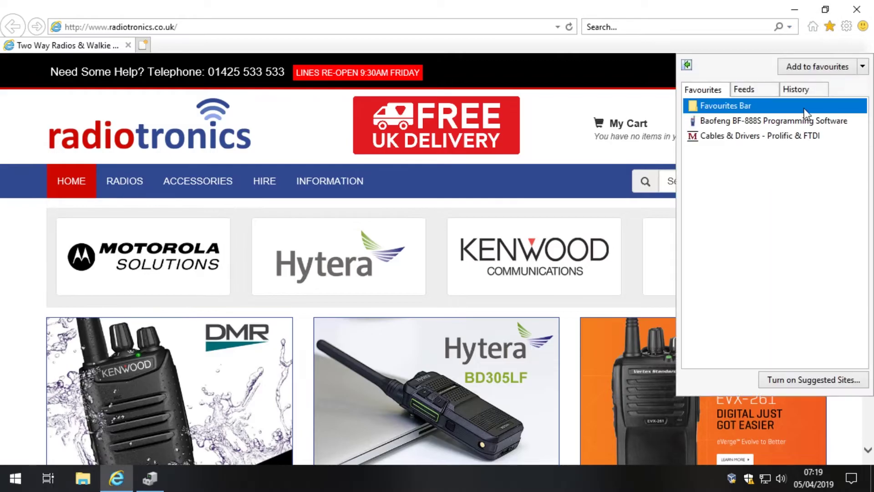
pyautogui.click(757, 136)
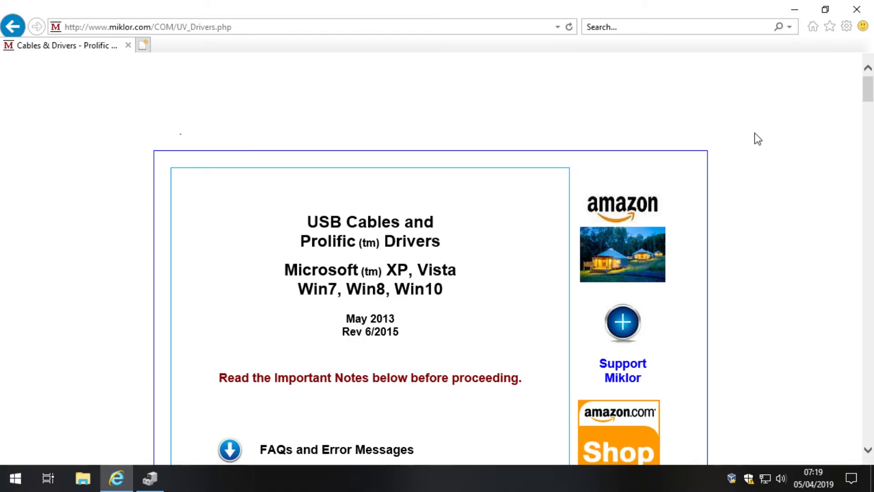
# - Scroll to the Prolific 3.2.0.0 downloads, then return to Device Manager
pyautogui.scroll(-9, 258, 247)
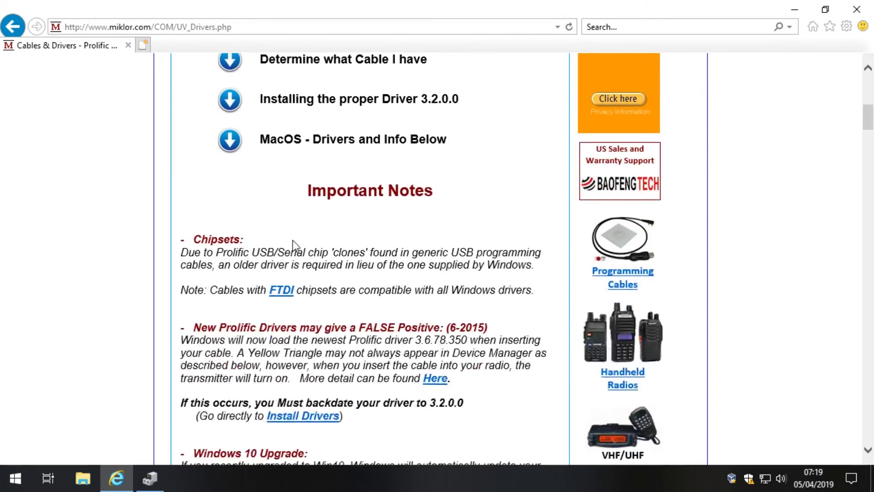
pyautogui.scroll(-8, 293, 240)
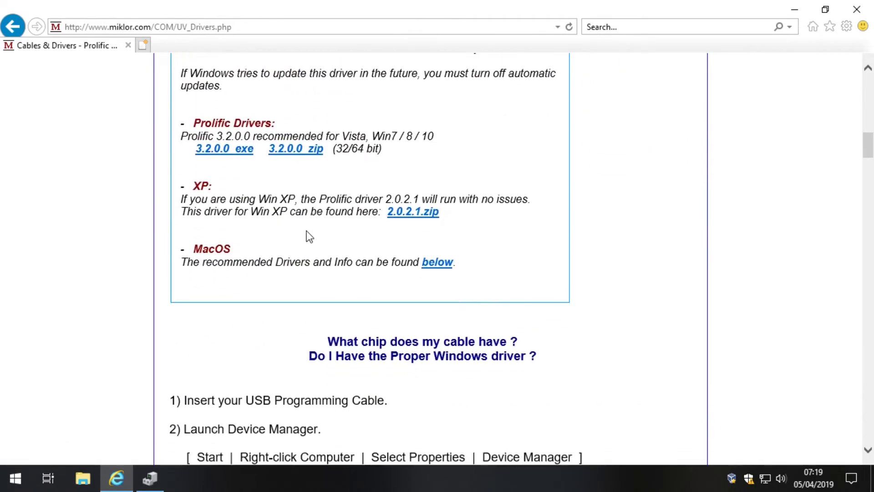
pyautogui.scroll(1, 279, 189)
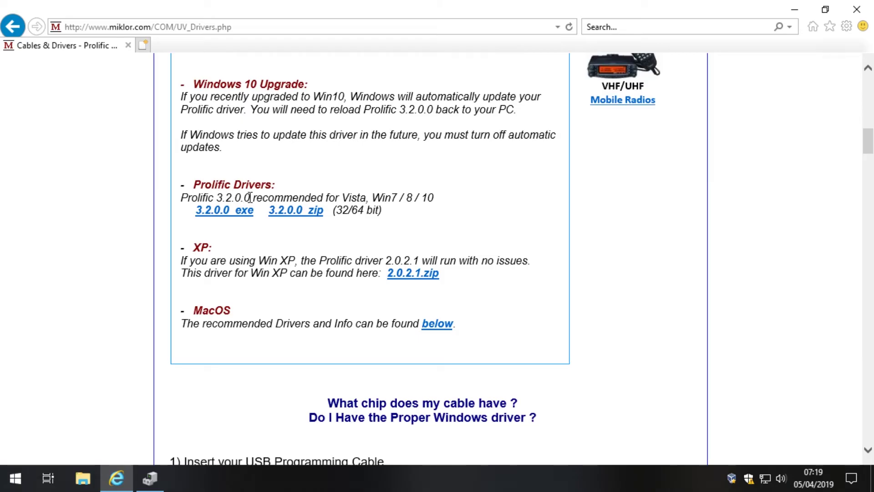
pyautogui.click(148, 479)
pyautogui.rightClick(176, 267)
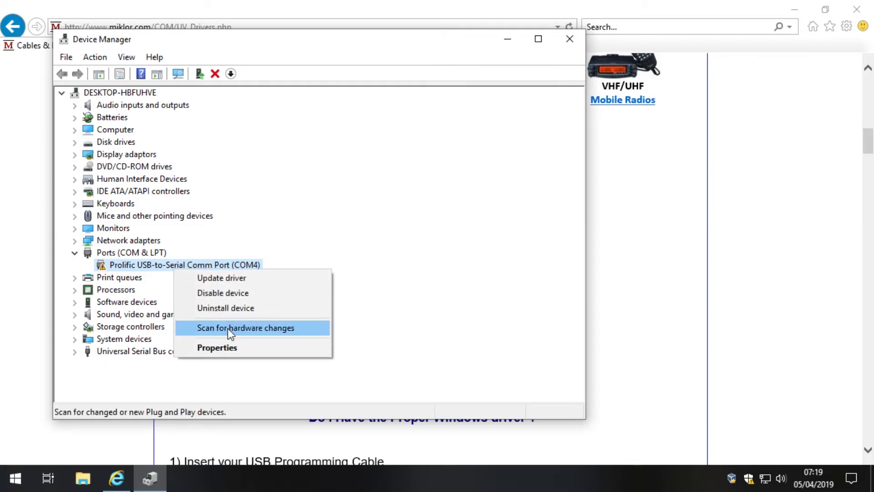
pyautogui.click(246, 347)
pyautogui.click(282, 102)
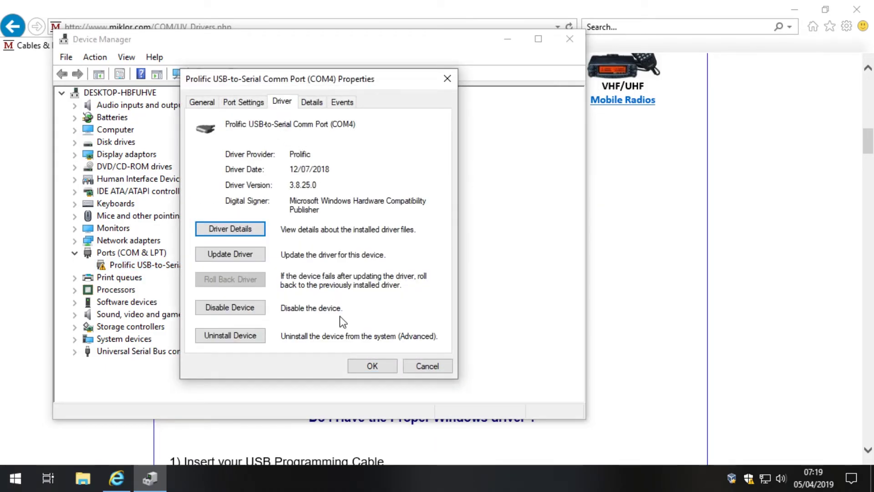
pyautogui.click(426, 367)
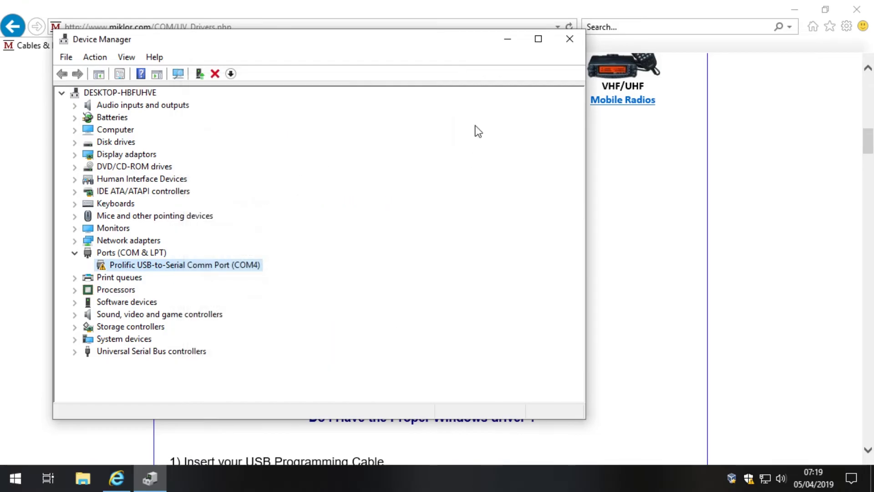
# - Download the Prolific 3.2.0.0 driver (P3200.exe) and run it
pyautogui.click(510, 41)
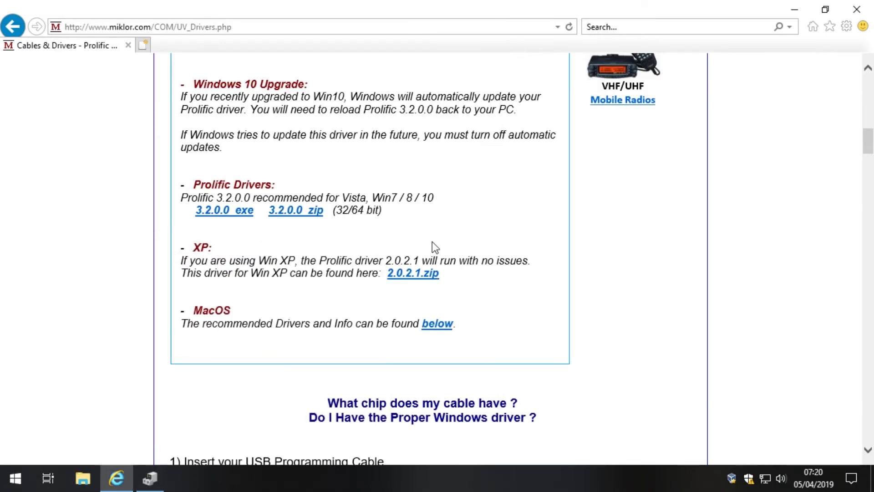
pyautogui.click(238, 212)
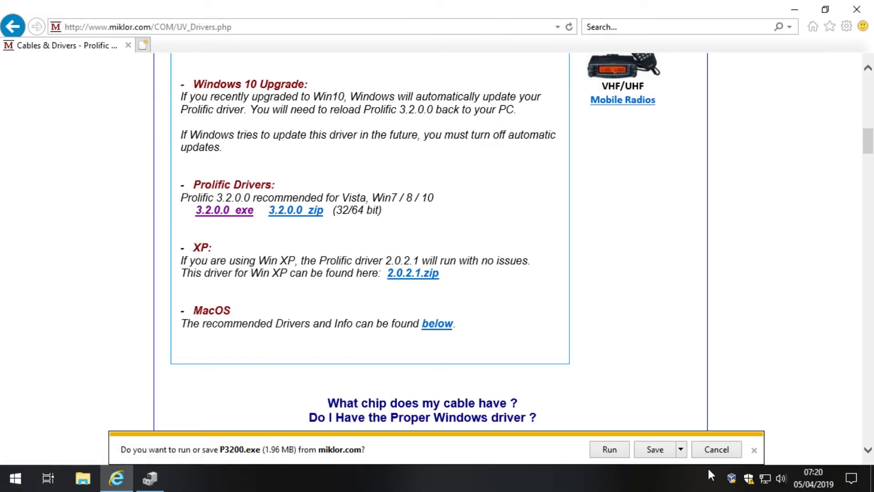
pyautogui.click(620, 448)
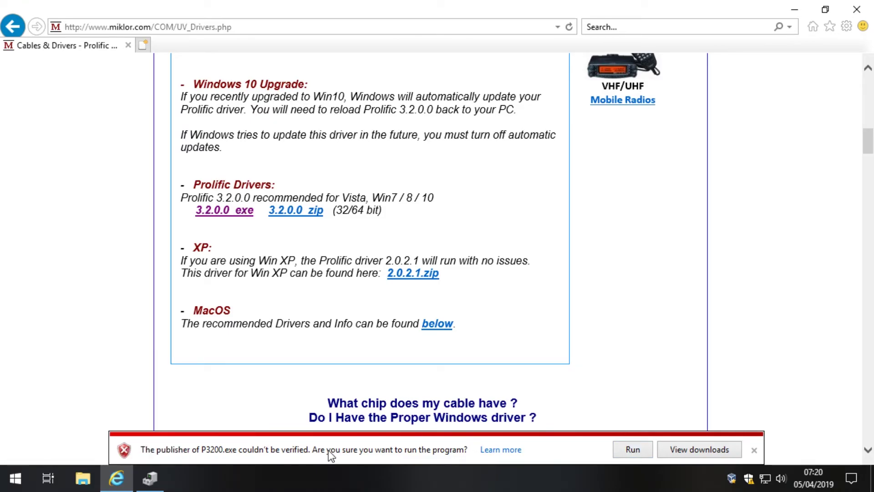
pyautogui.click(637, 449)
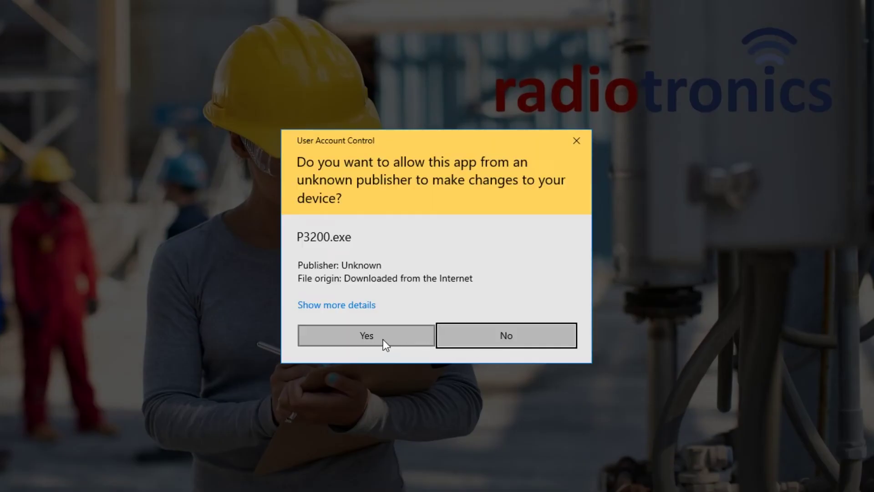
# - Approve UAC and finish the InstallShield wizard, accepting the licence agreement
pyautogui.click(383, 340)
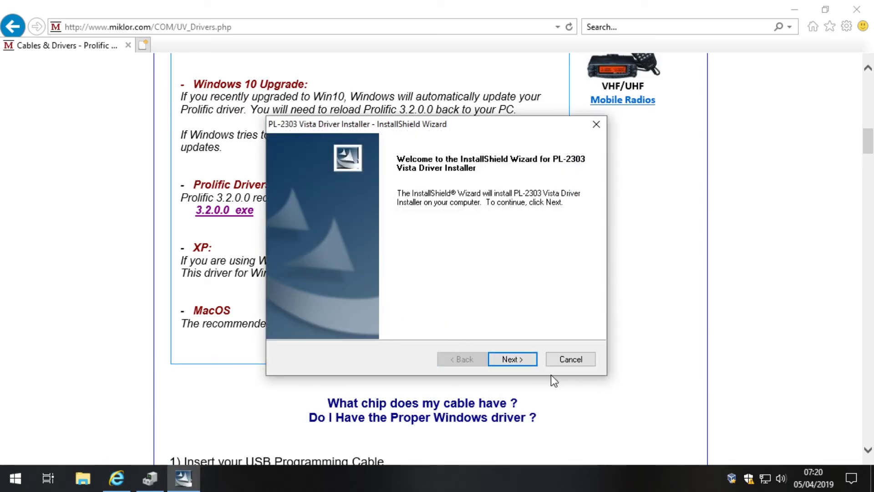
pyautogui.click(522, 359)
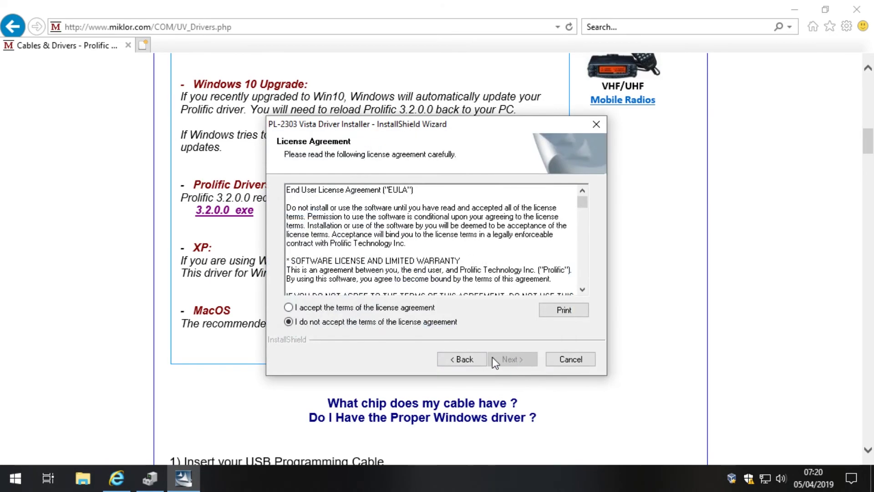
pyautogui.click(408, 308)
pyautogui.click(512, 360)
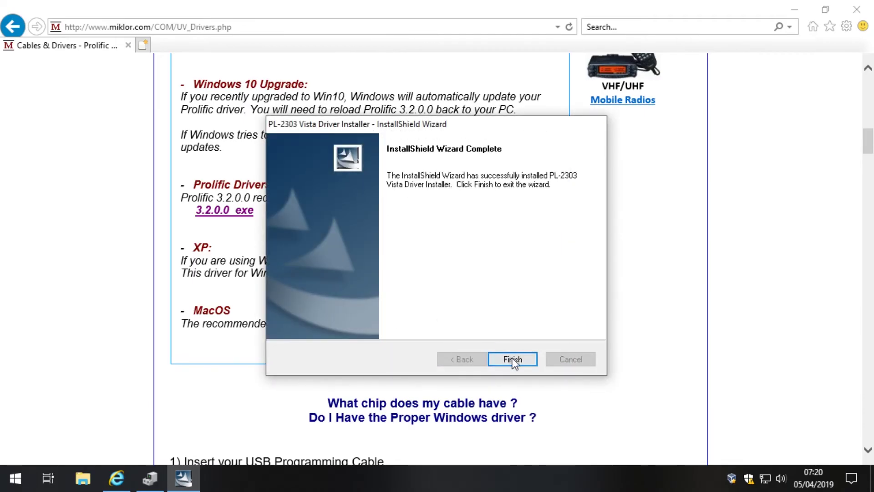
pyautogui.click(512, 358)
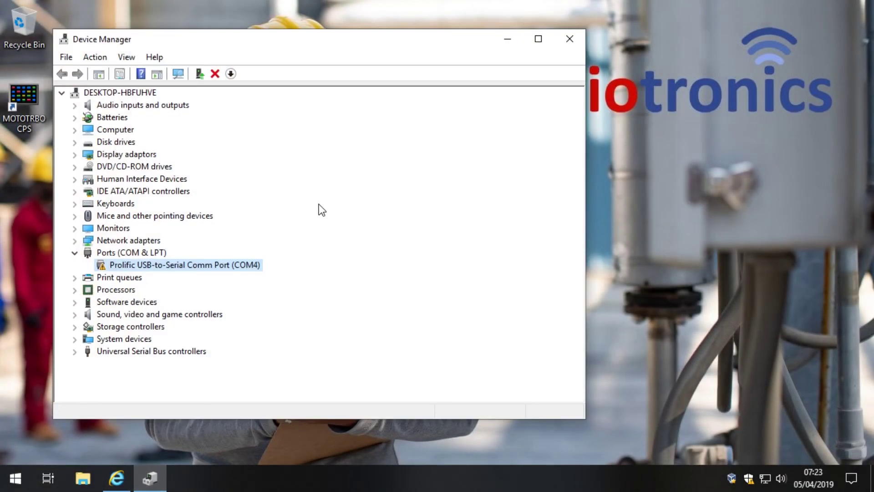
# - Update the COM4 port's driver by picking version 3.2.0.0 from drivers on this computer
pyautogui.rightClick(211, 267)
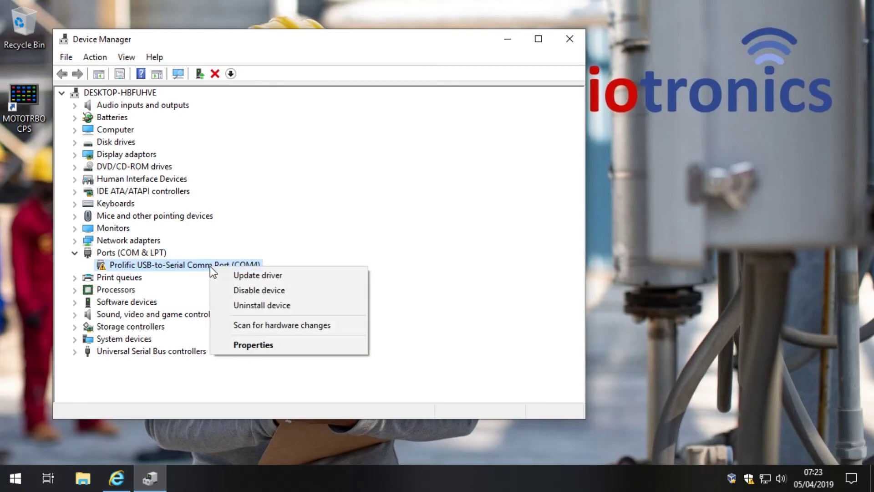
pyautogui.click(261, 276)
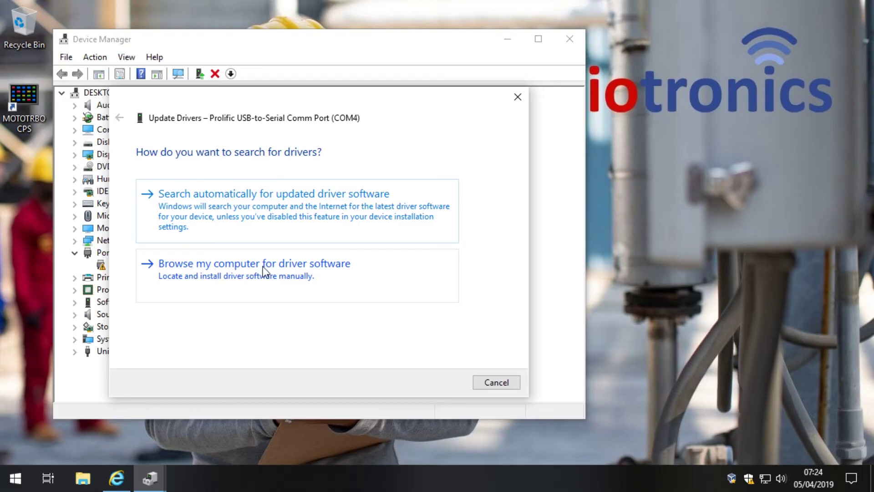
pyautogui.click(316, 272)
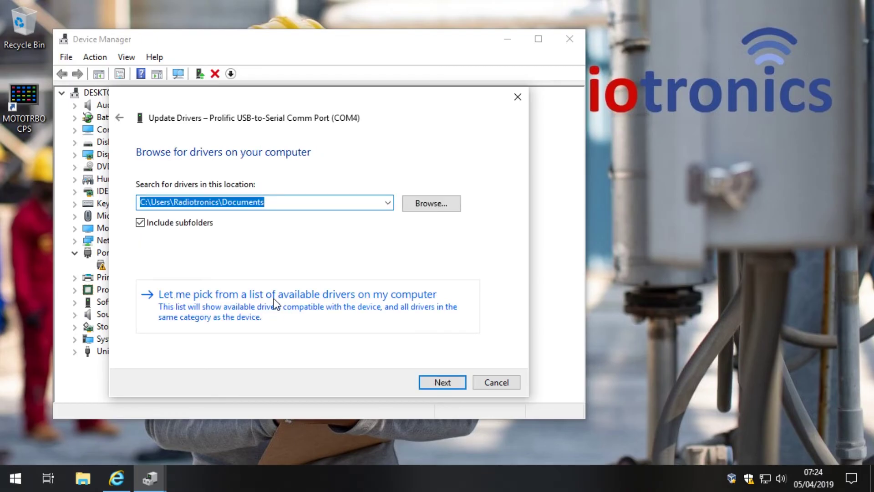
pyautogui.click(333, 298)
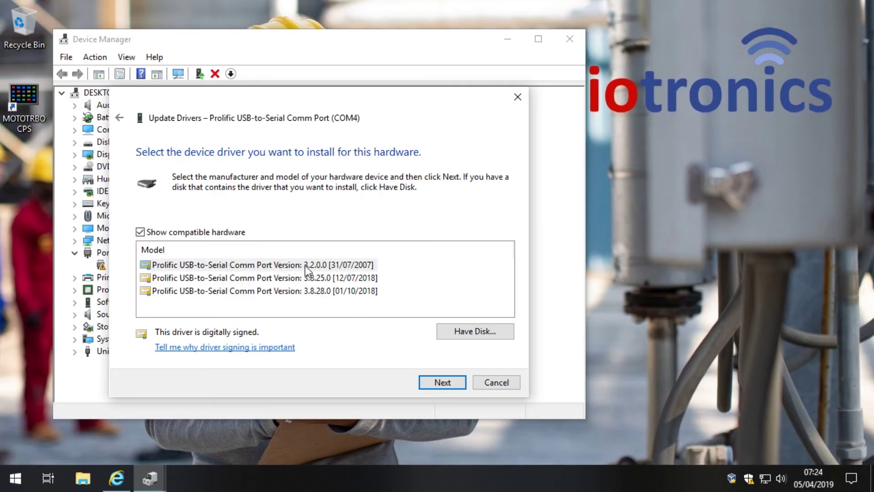
pyautogui.click(328, 267)
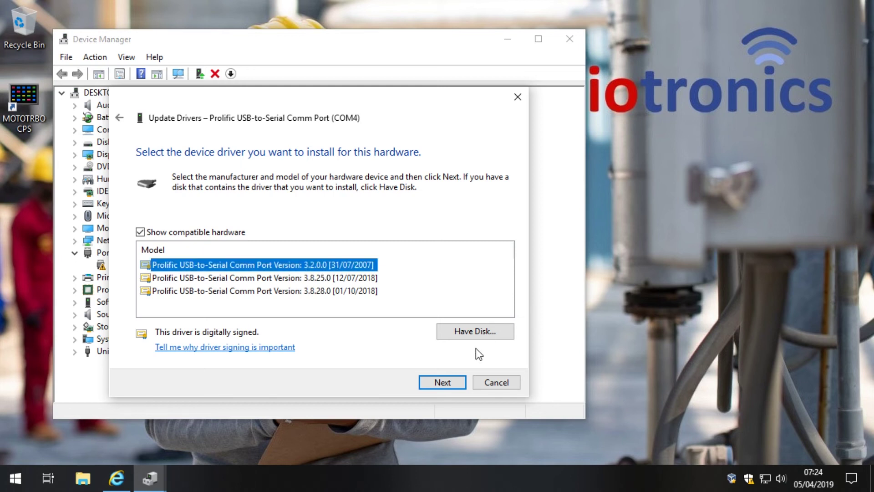
pyautogui.click(445, 386)
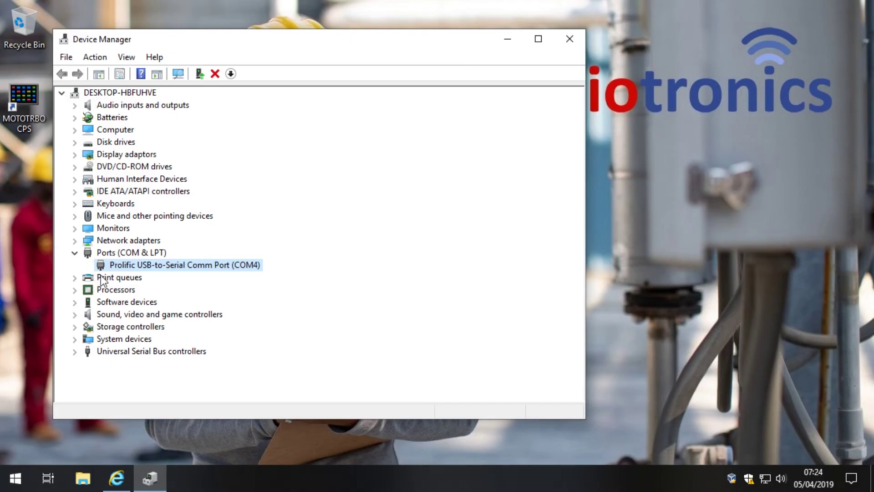
# - Check the COM4 port's properties confirm the device is working properly
pyautogui.rightClick(136, 264)
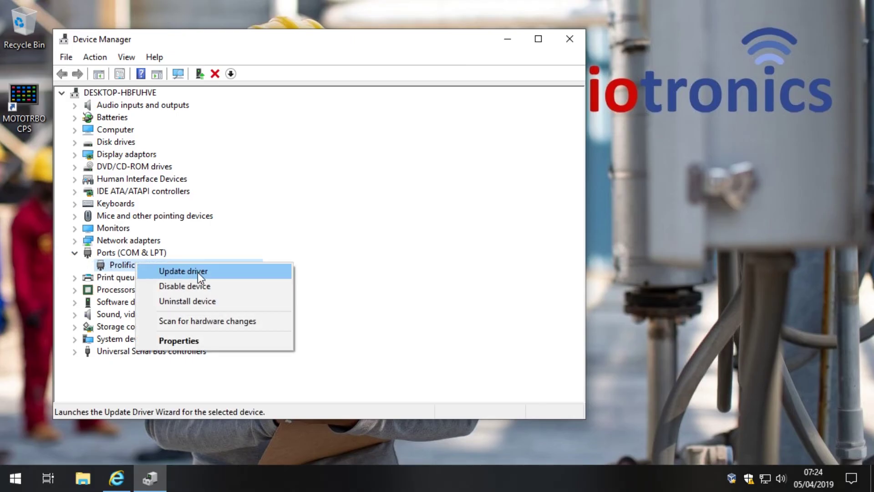
pyautogui.click(223, 340)
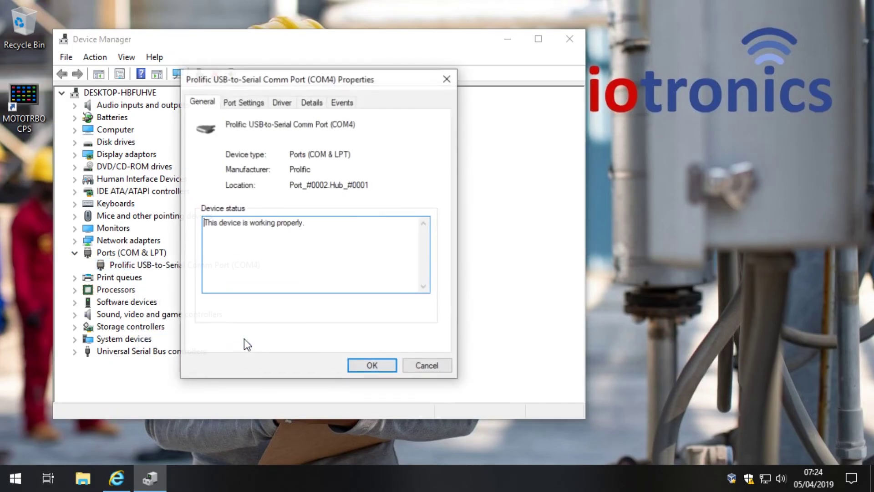
pyautogui.moveTo(315, 223); pyautogui.dragTo(197, 224)
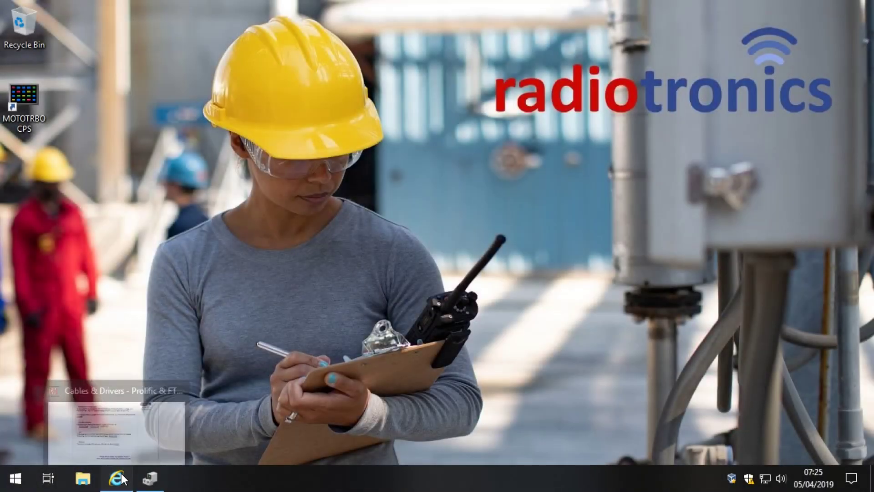
# - Return to the miklor drivers page and scroll to 'What chip does my cable have?'
pyautogui.click(121, 474)
pyautogui.scroll(5, 196, 187)
pyautogui.scroll(6, 198, 184)
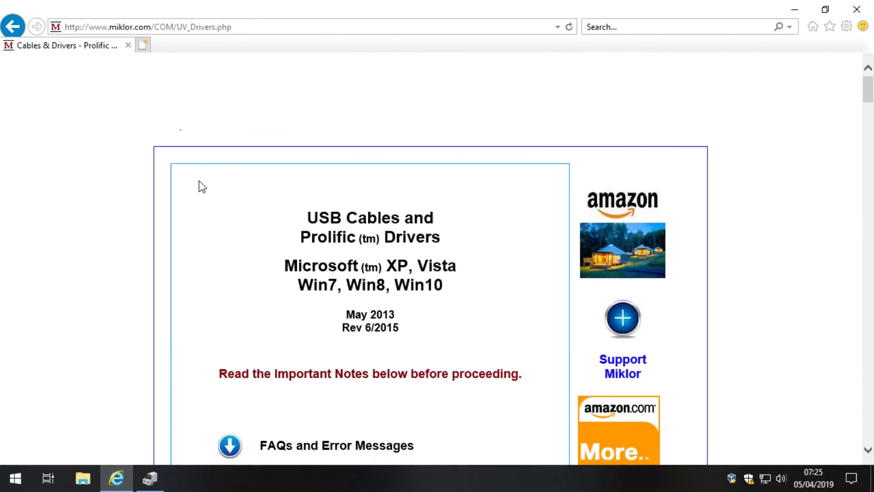
pyautogui.scroll(-4, 198, 185)
pyautogui.scroll(3, 204, 185)
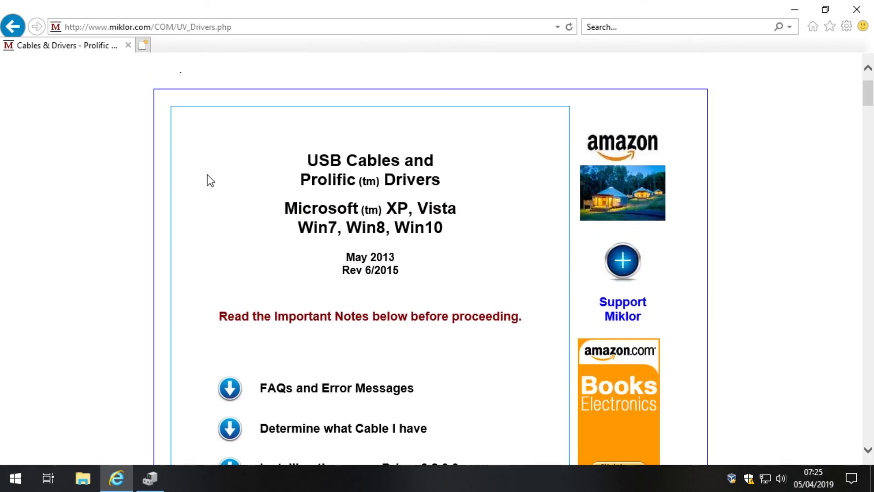
pyautogui.click(314, 26)
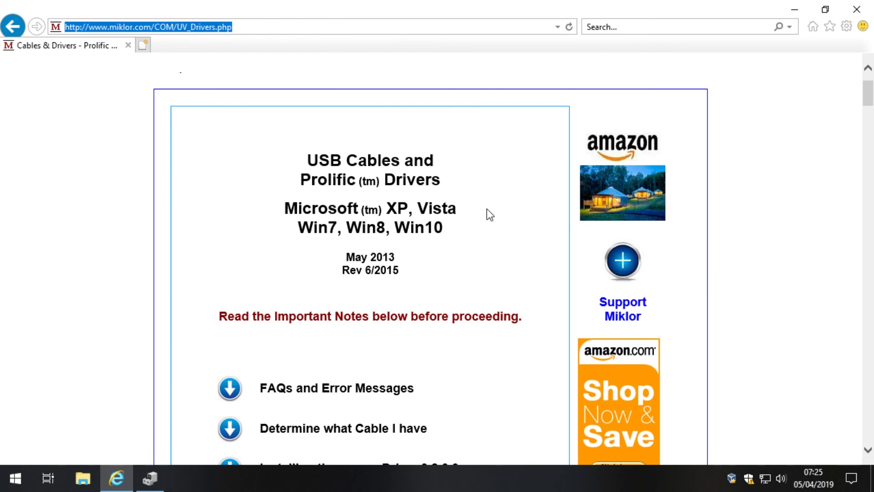
pyautogui.scroll(-10, 487, 211)
pyautogui.scroll(-5, 474, 197)
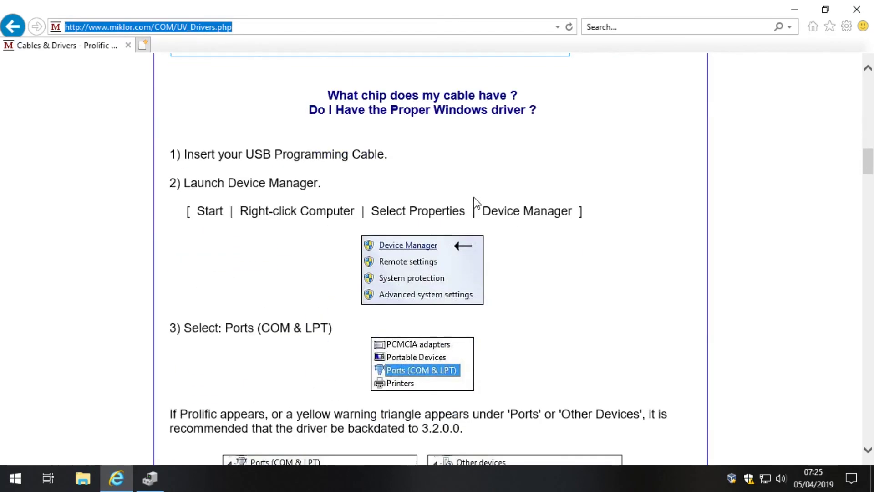